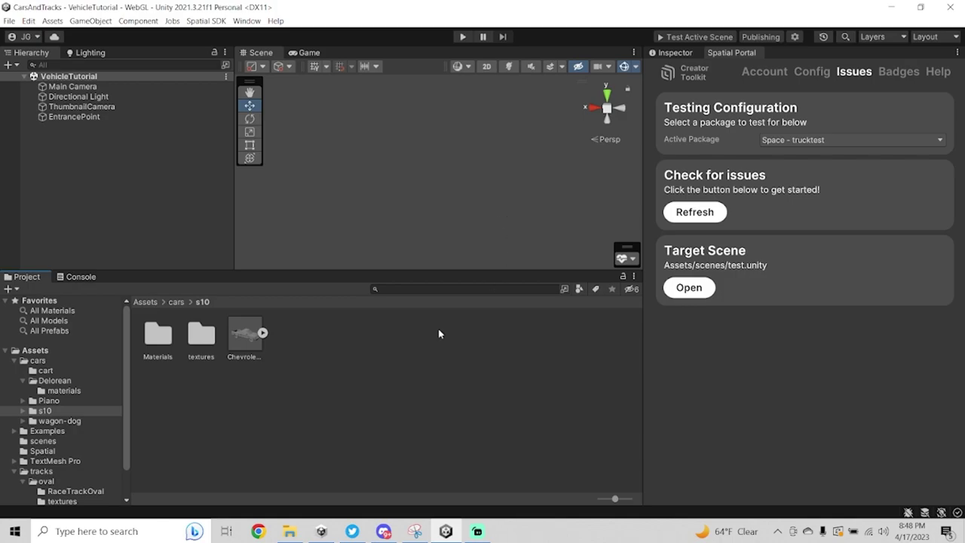
click(243, 331)
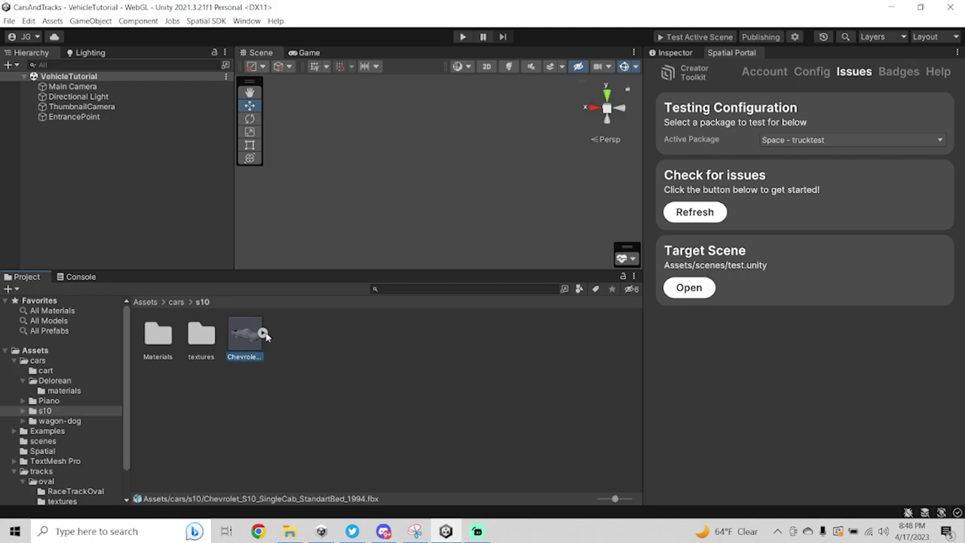
click(263, 333)
click(263, 333)
click(97, 212)
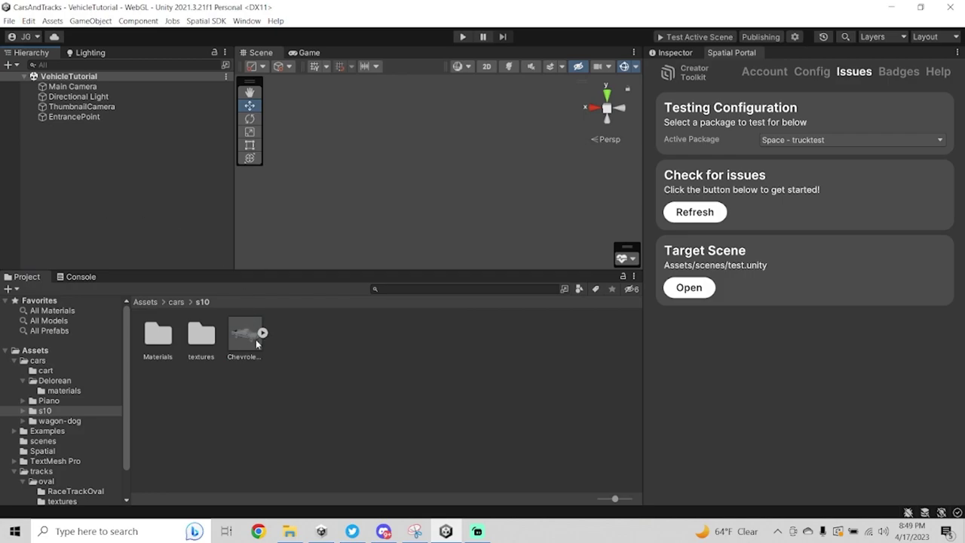
- Place the Chevrolet S10 fbx model in the scene and frame it at a three-quarter angle
drag(247, 340, 192, 230)
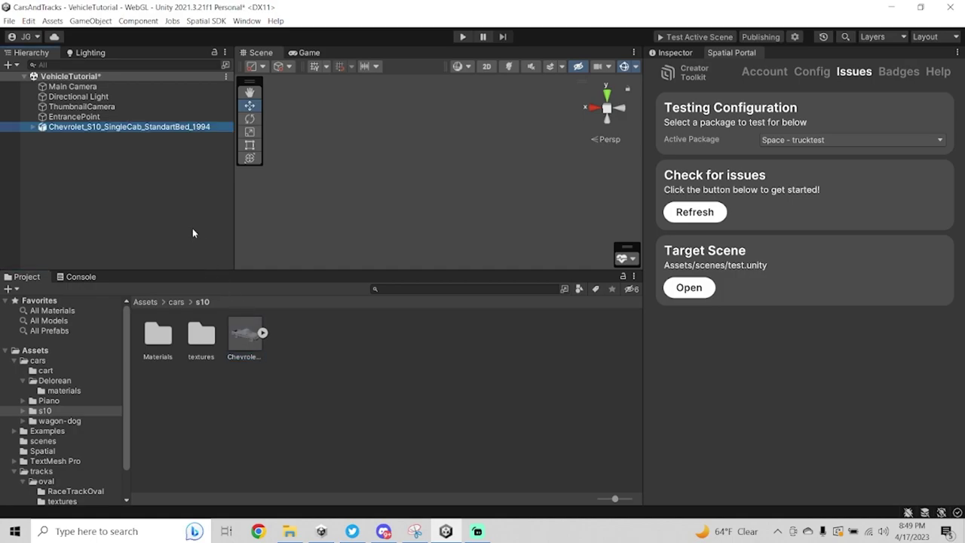
double_click(116, 128)
alt+drag(510, 181, 346, 162)
scroll(346, 162, up, 2)
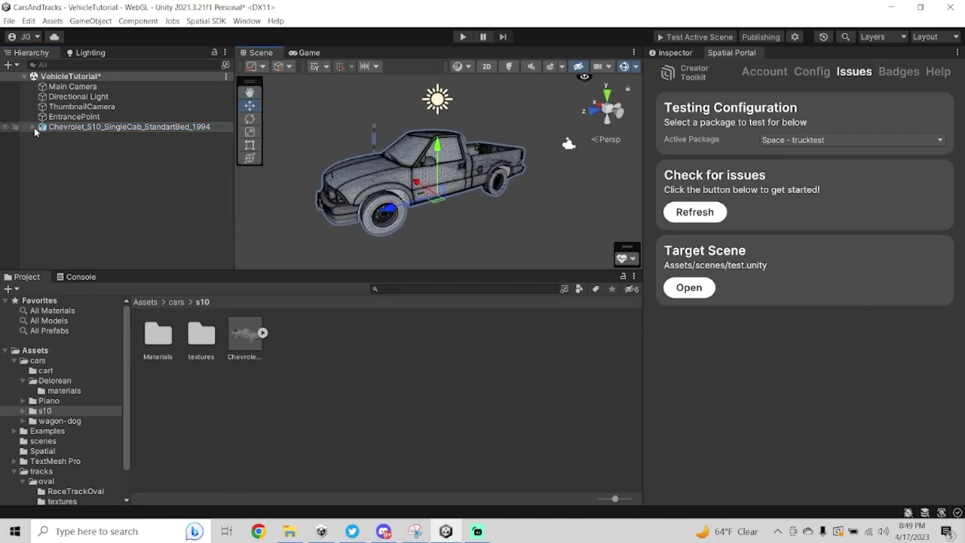
- Expand the Chevrolet object to review its child mesh parts, then collapse it
click(34, 127)
scroll(101, 144, down, 4)
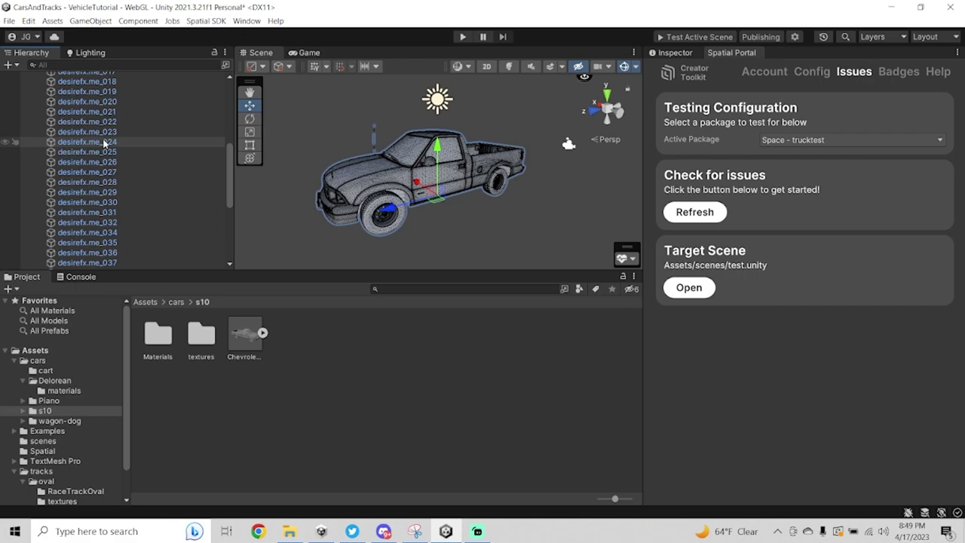
scroll(103, 143, up, 4)
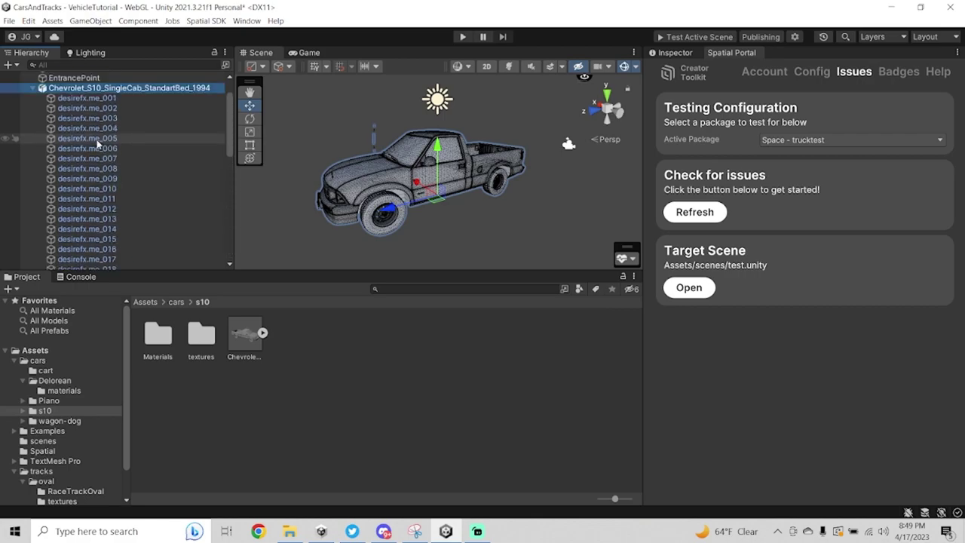
click(34, 87)
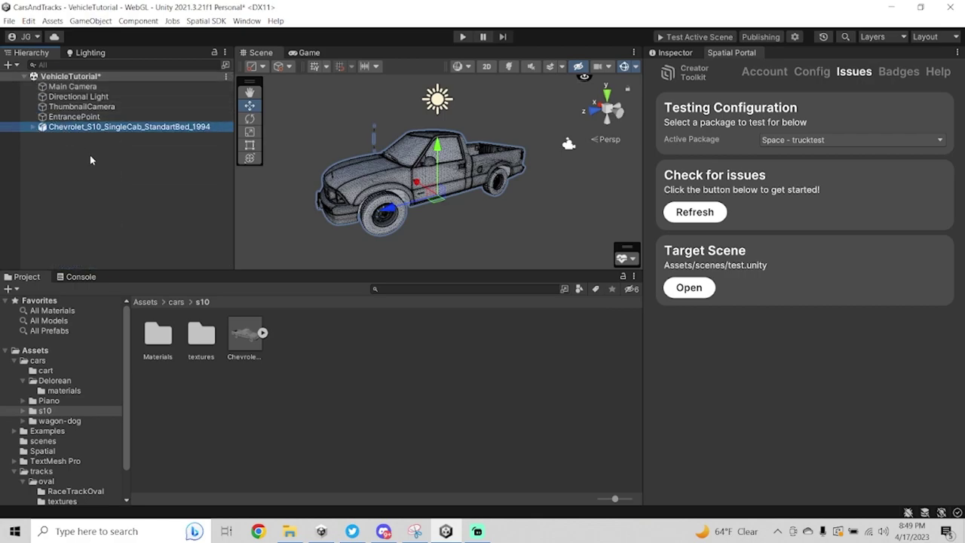
- Create an empty GameObject in the Hierarchy and name it S10Pickup
click(168, 150)
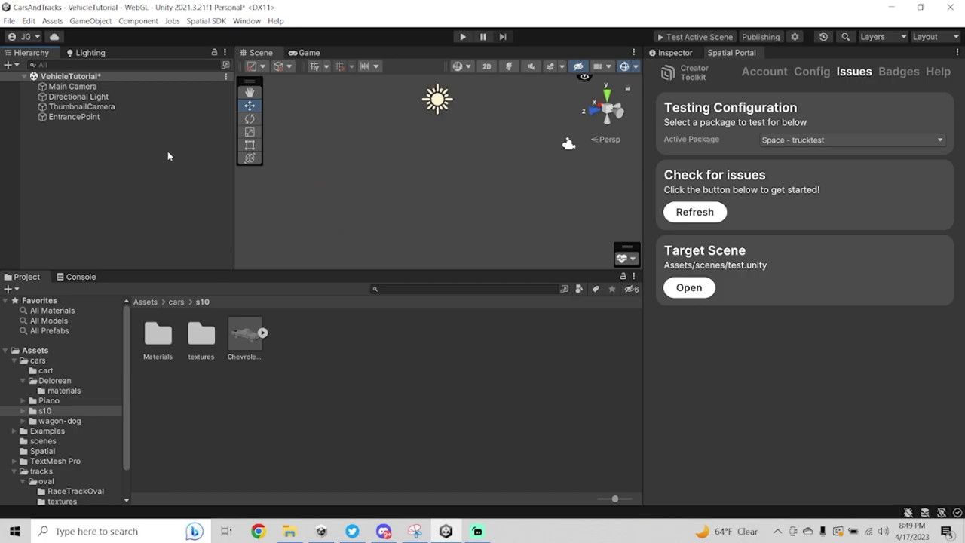
right_click(133, 195)
click(194, 326)
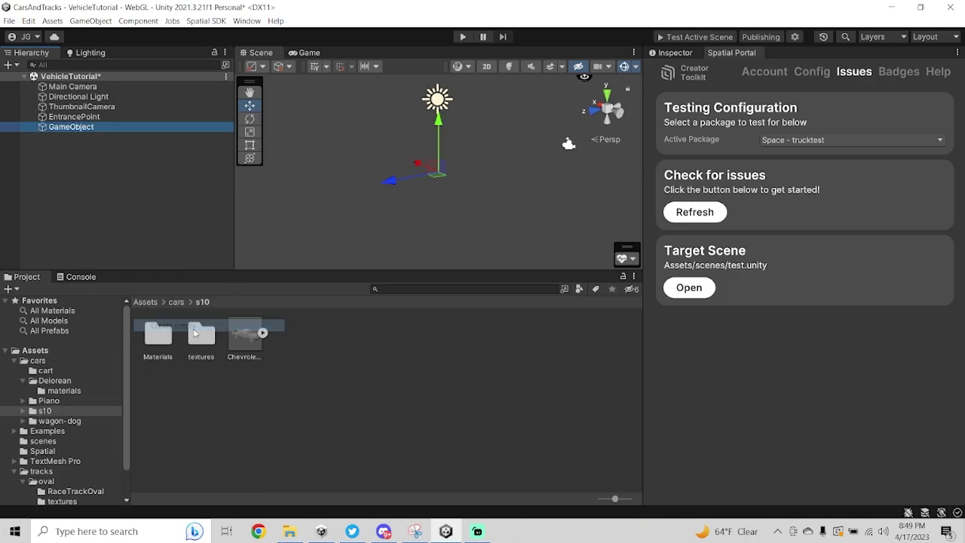
click(86, 128)
text(S10Pickup)
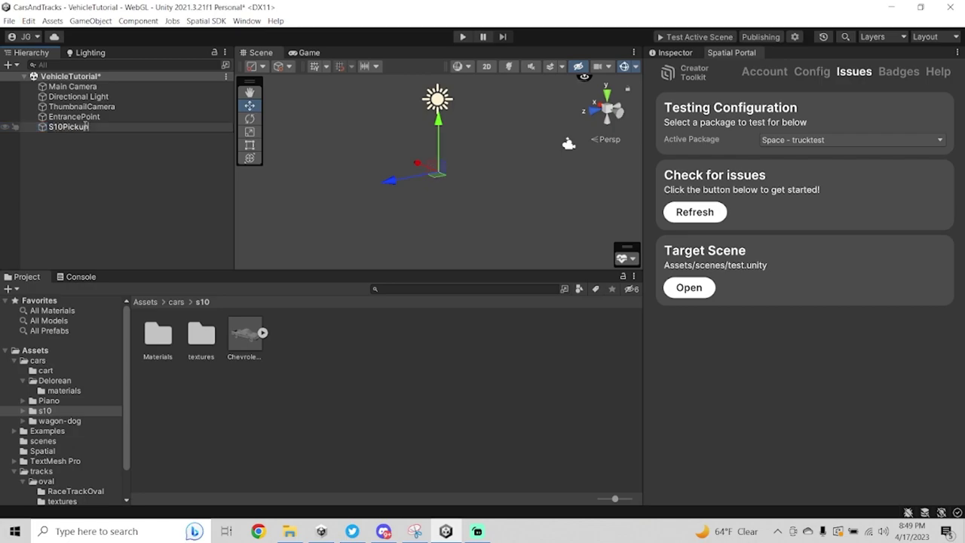
key(Return)
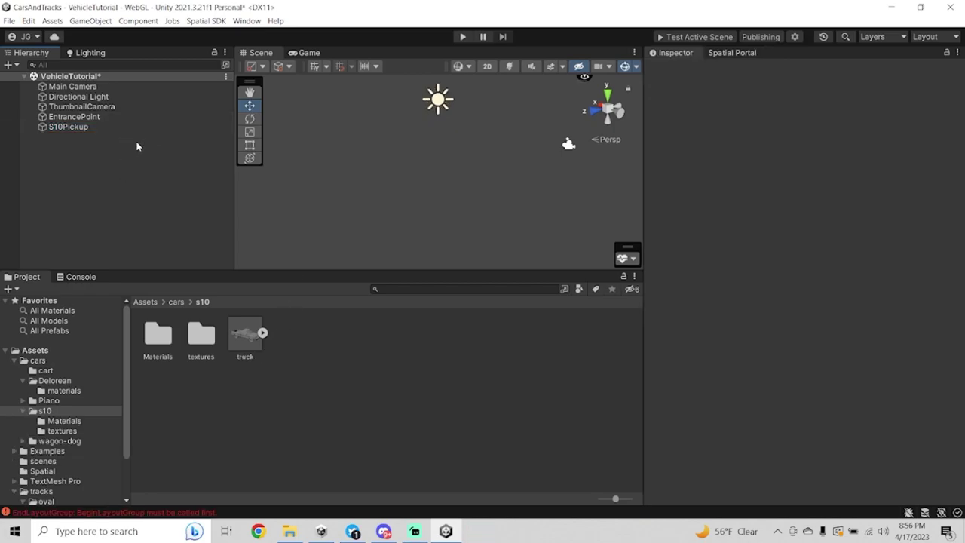
- Open the truck asset's Materials import settings and cancel an Extract Materials attempt
click(64, 128)
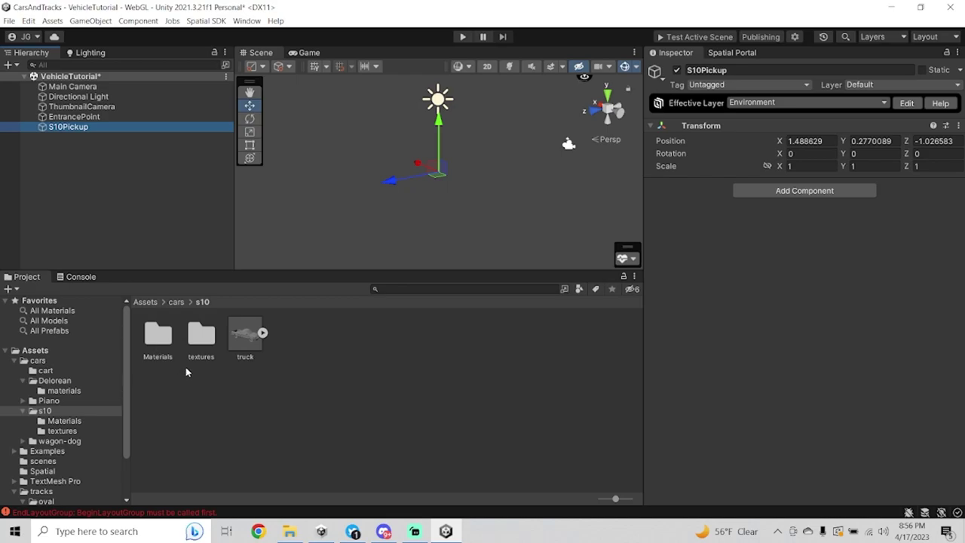
click(242, 340)
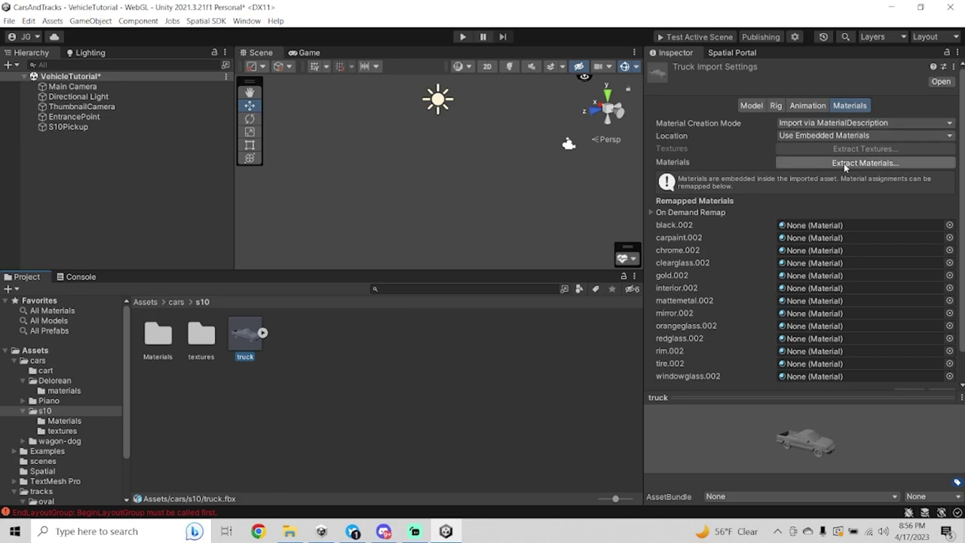
click(865, 164)
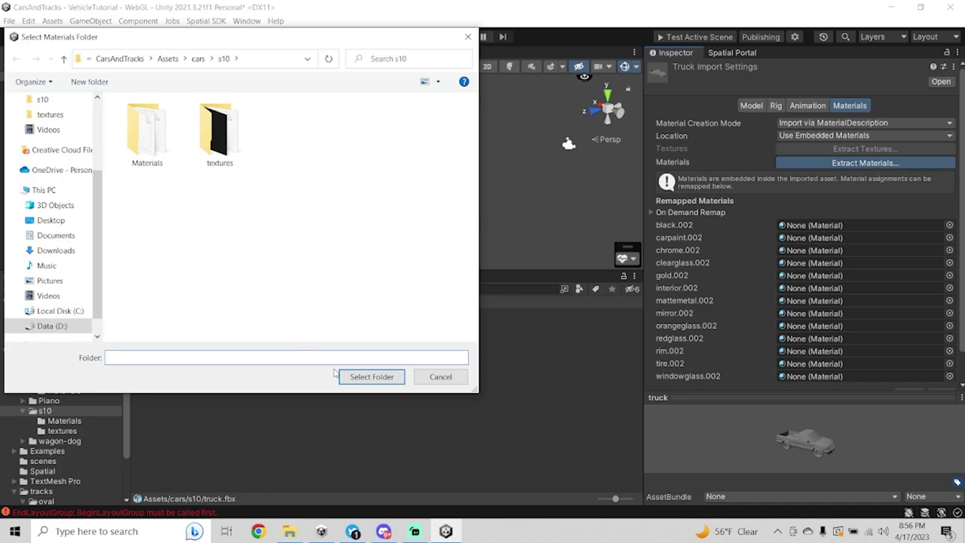
click(438, 377)
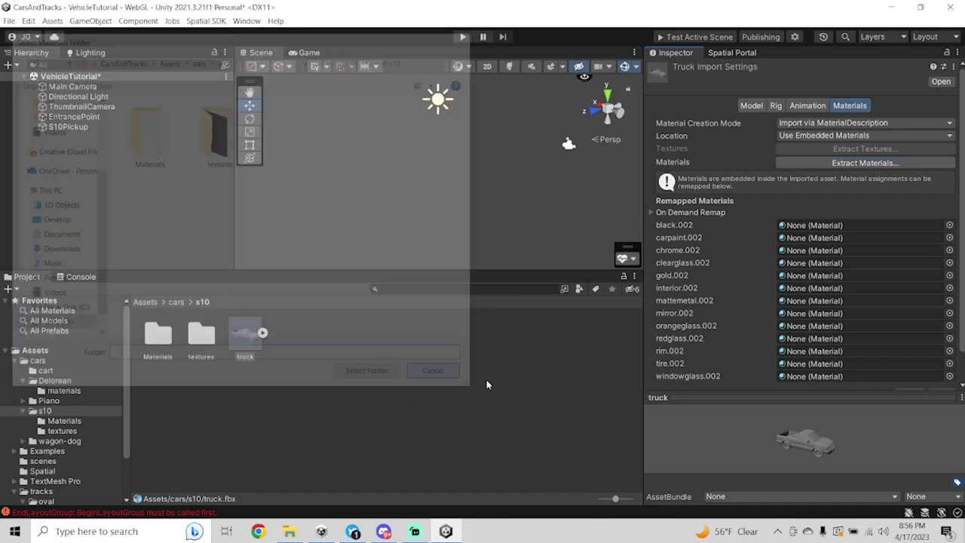
- Check the existing s10 Materials folder, then return and reselect the truck asset
double_click(158, 336)
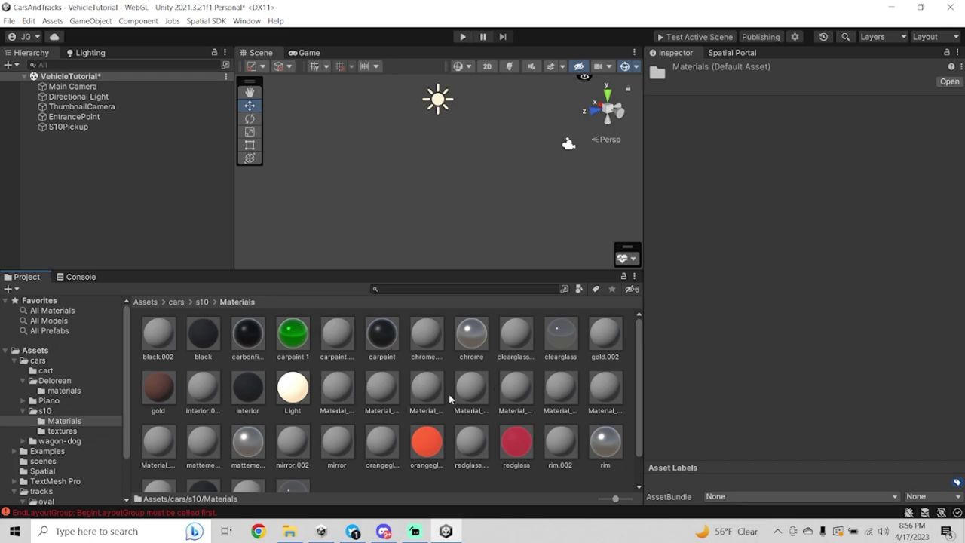
click(202, 301)
click(257, 341)
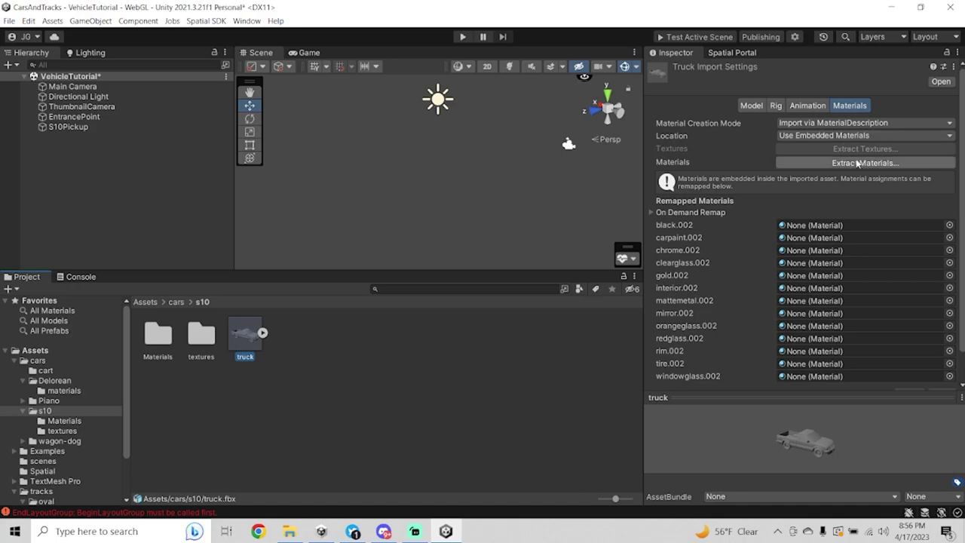
- Extract the truck's embedded materials into a new folder named materials2
click(846, 166)
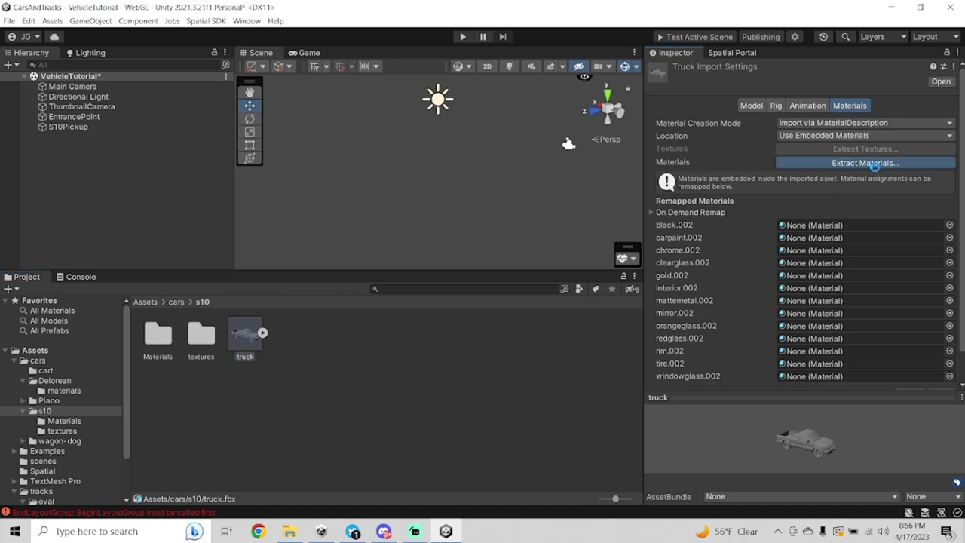
right_click(289, 217)
mouse_move(341, 363)
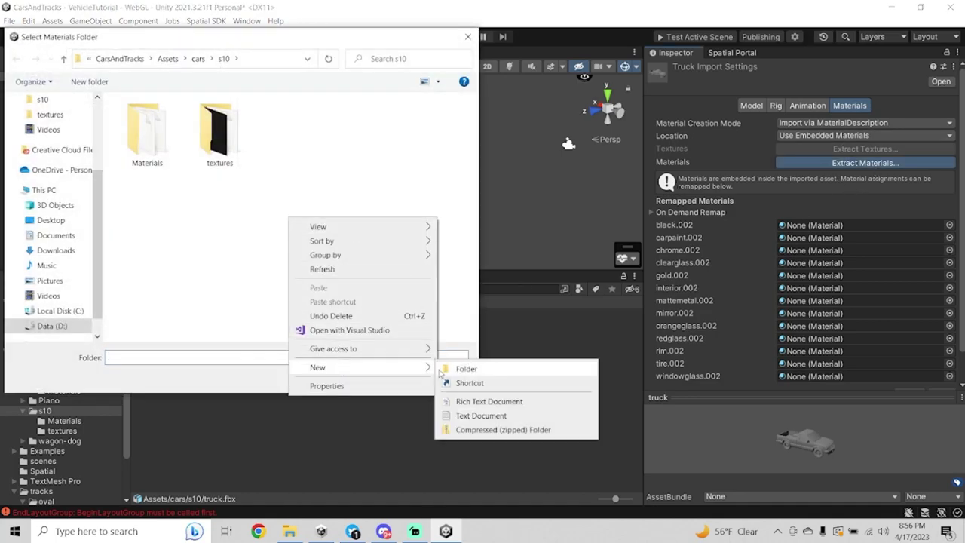
click(446, 369)
text(materials2)
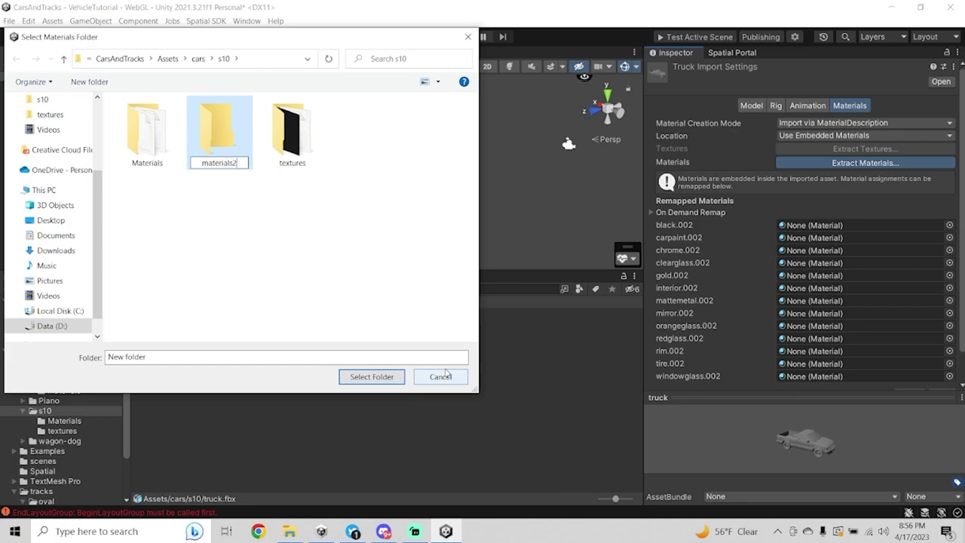
key(Return)
key(Return)
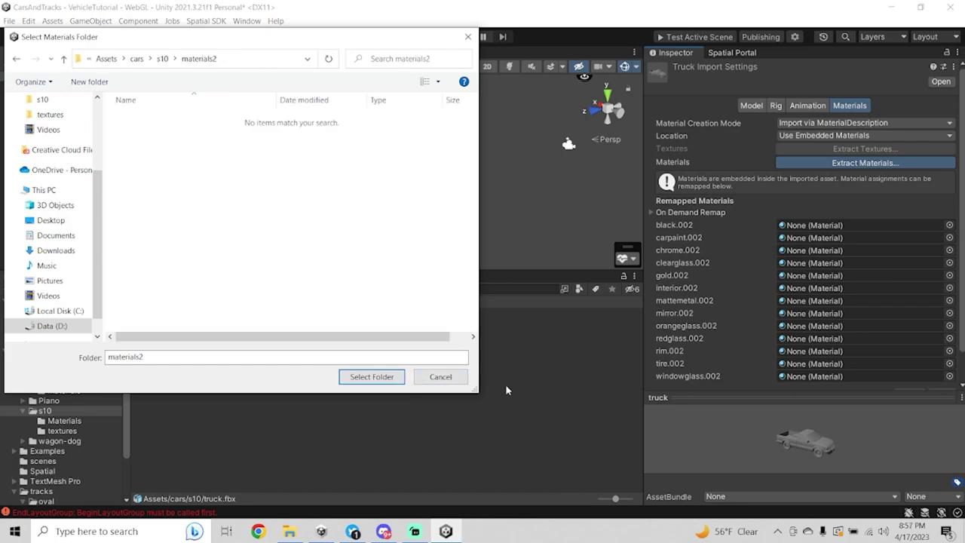
click(375, 379)
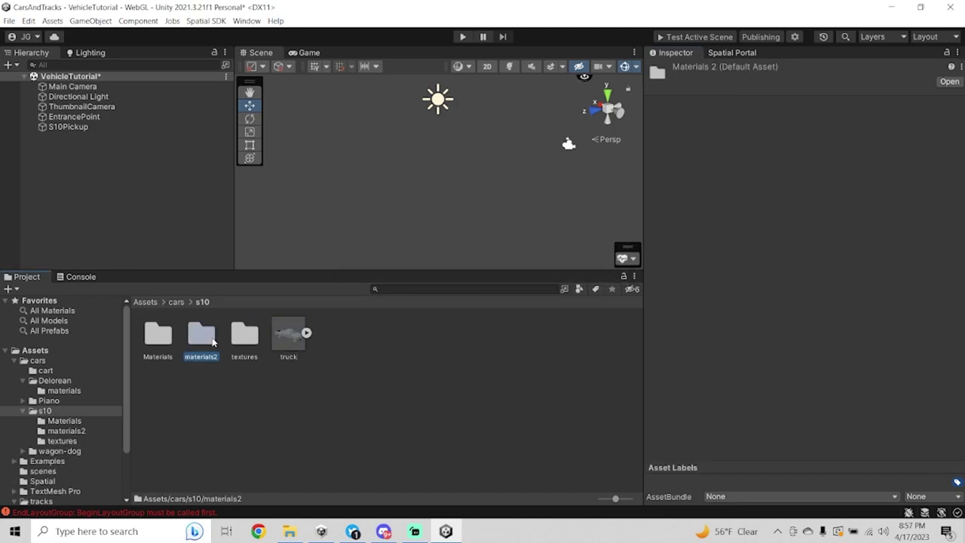
- Check the extracted materials, then parent the truck model under S10Pickup
double_click(202, 337)
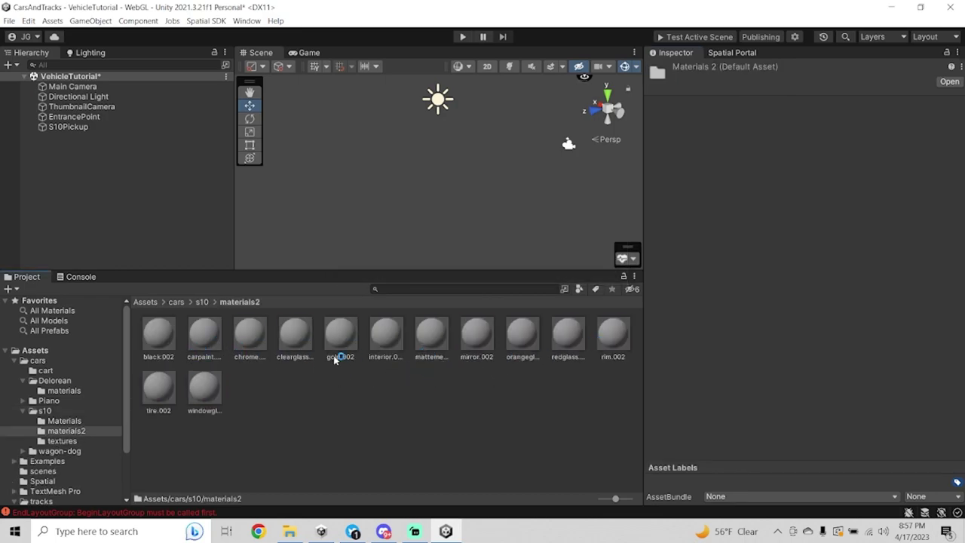
click(260, 343)
click(76, 128)
click(202, 302)
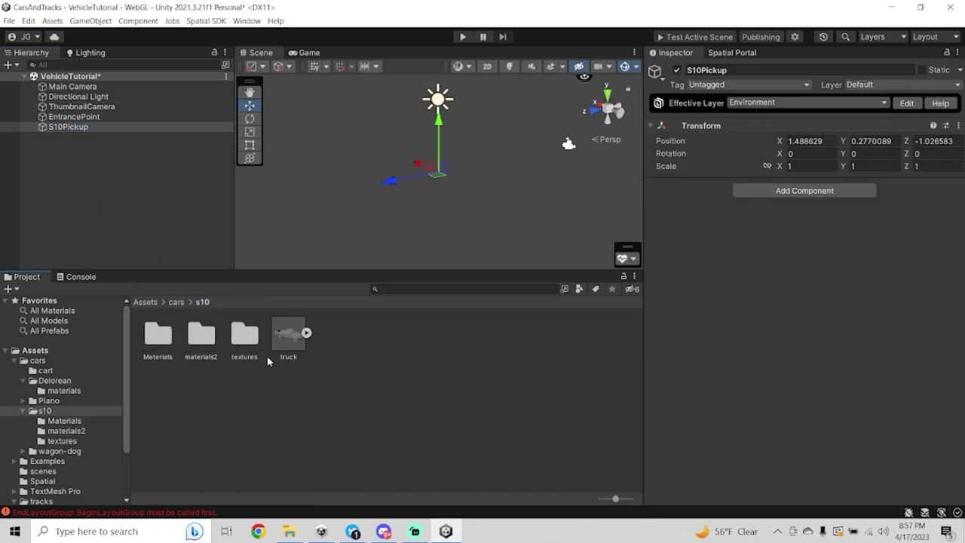
click(76, 127)
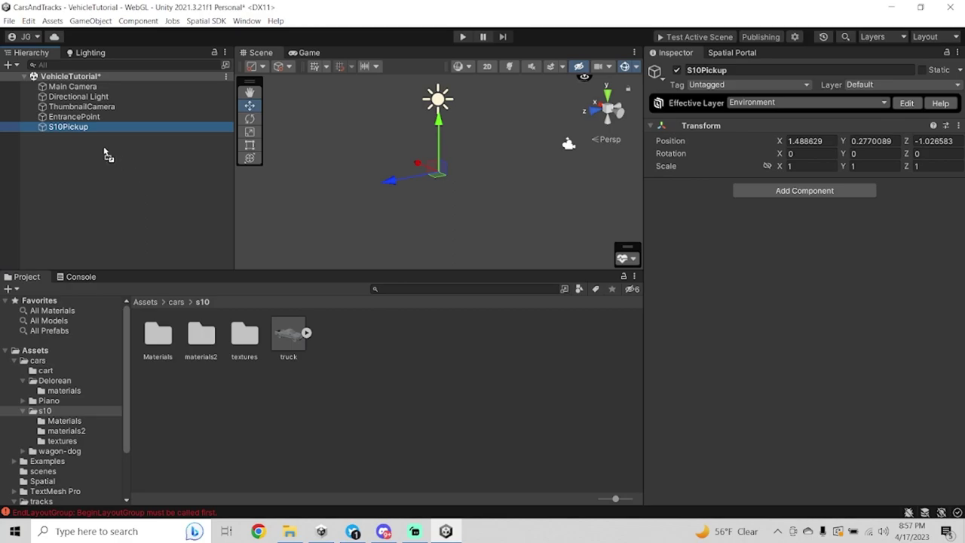
drag(77, 134, 75, 130)
- Expand the truck and inspect its desirefx.me mesh parts and Carpaint.002 material
click(81, 138)
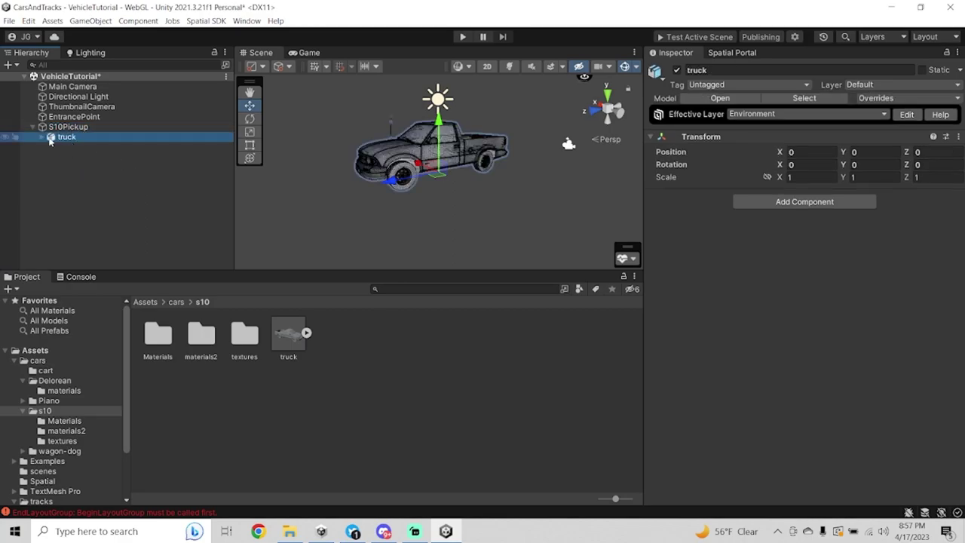
click(42, 137)
click(91, 167)
click(679, 394)
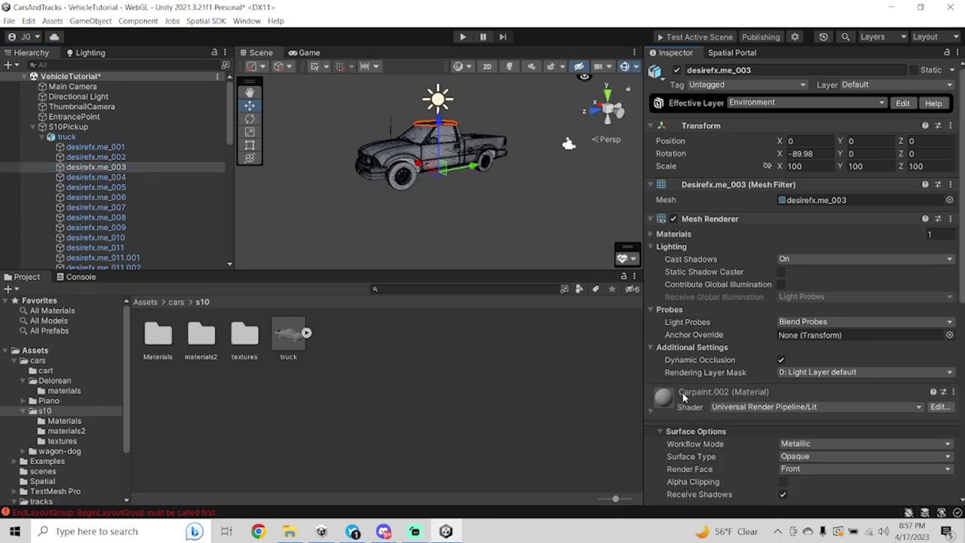
scroll(754, 392, down, 5)
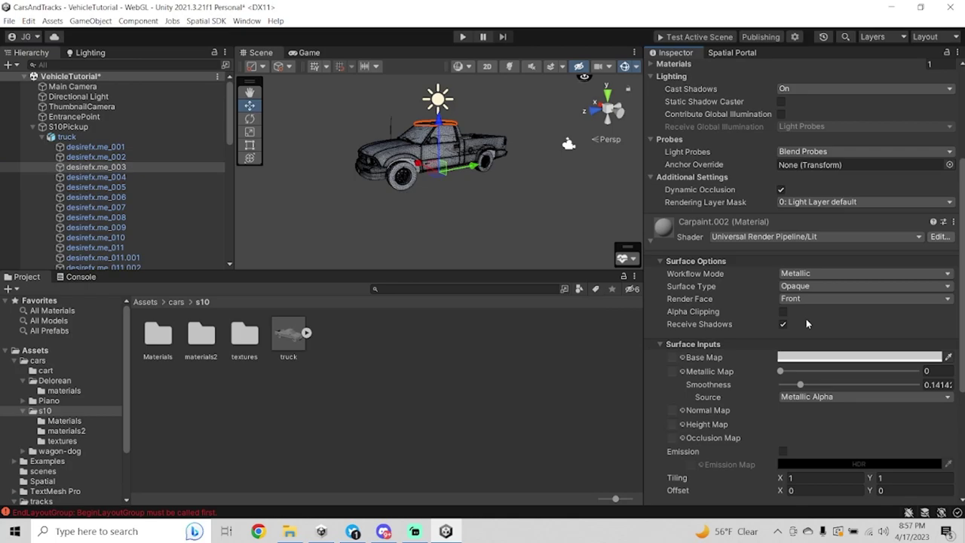
click(84, 138)
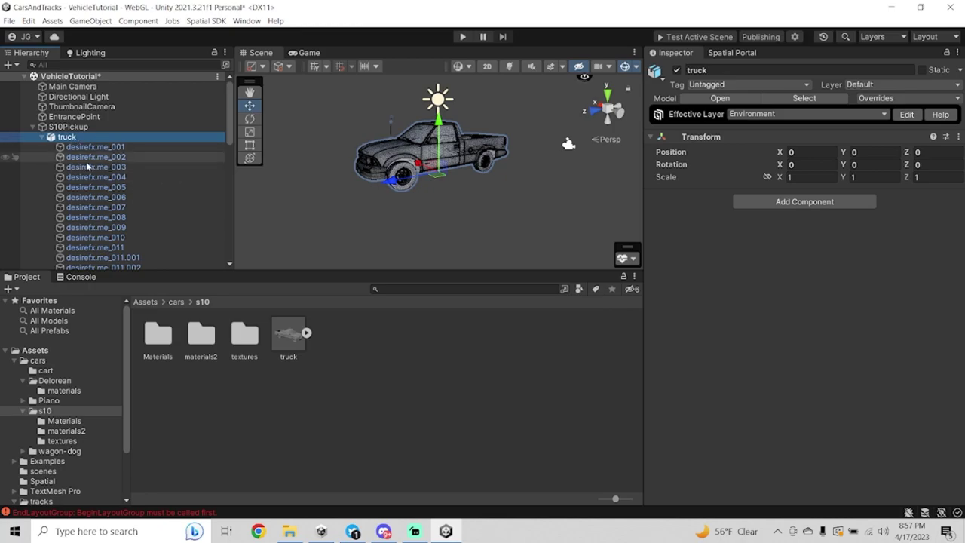
scroll(93, 225, down, 7)
scroll(94, 225, up, 7)
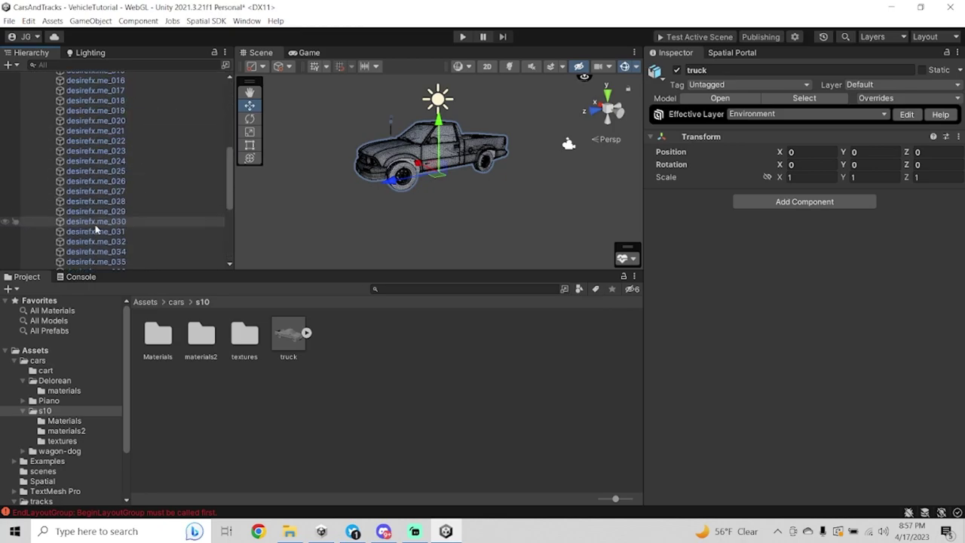
click(90, 146)
click(83, 137)
- Unpack the truck prefab into plain objects via Prefab > Unpack
right_click(87, 139)
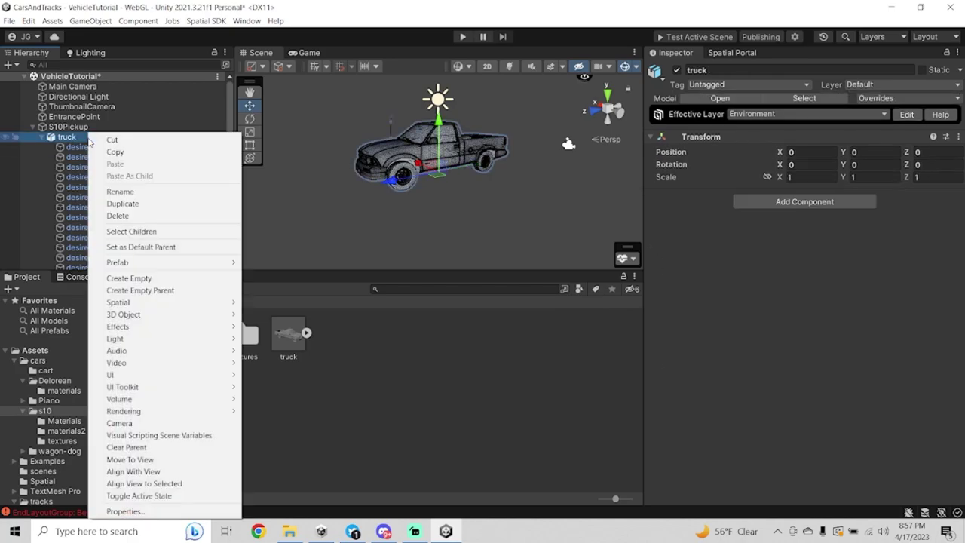
mouse_move(129, 263)
click(256, 300)
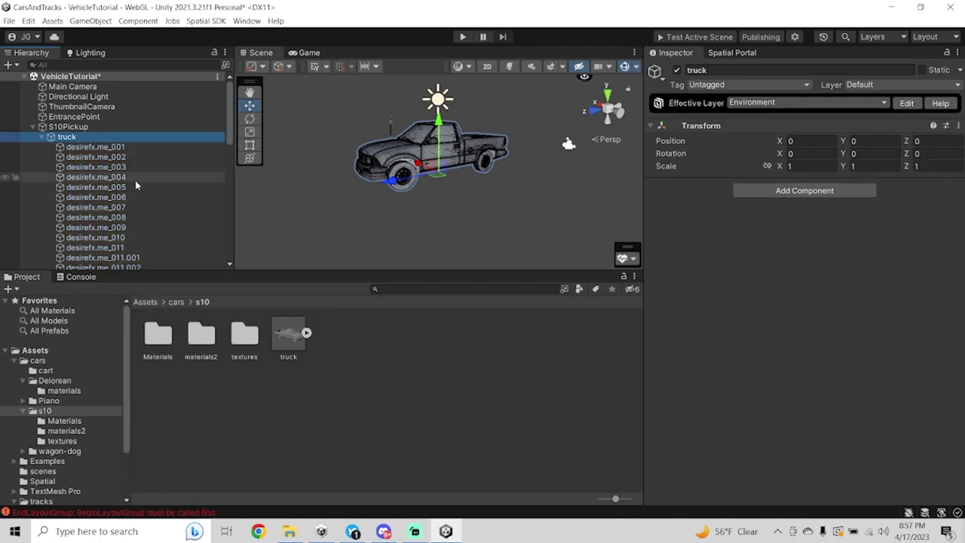
scroll(105, 252, down, 12)
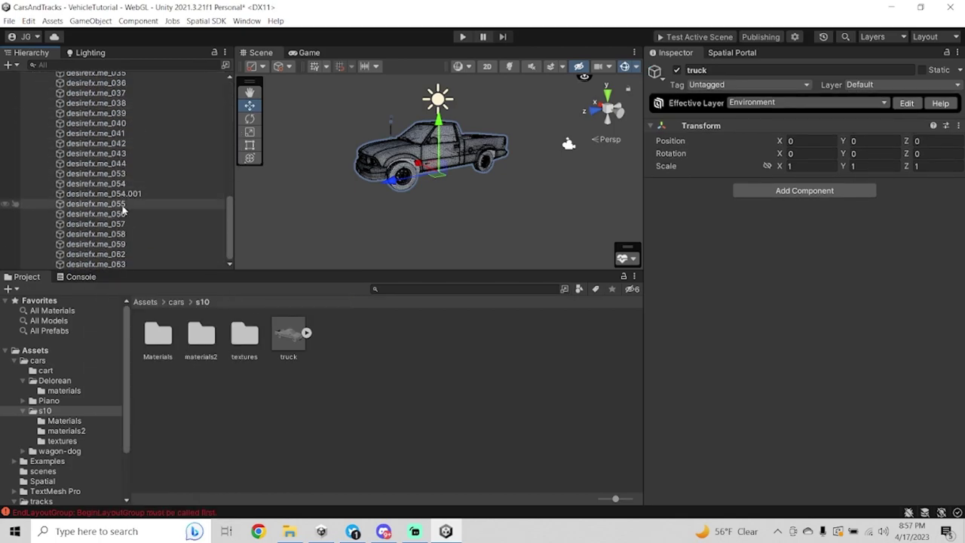
scroll(124, 188, up, 12)
click(133, 165)
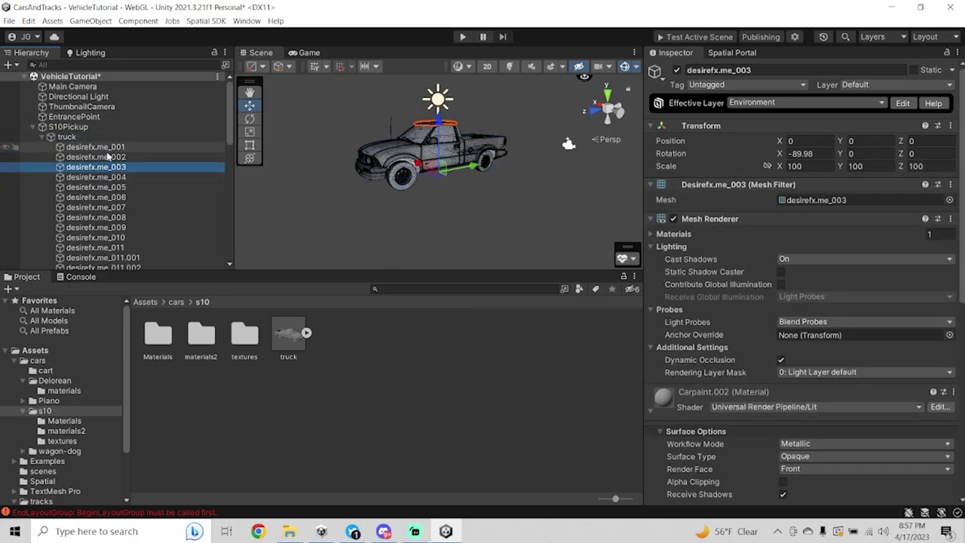
- Inspect the desirefx.me_004 part, then collapse the truck's children
click(108, 137)
right_click(108, 138)
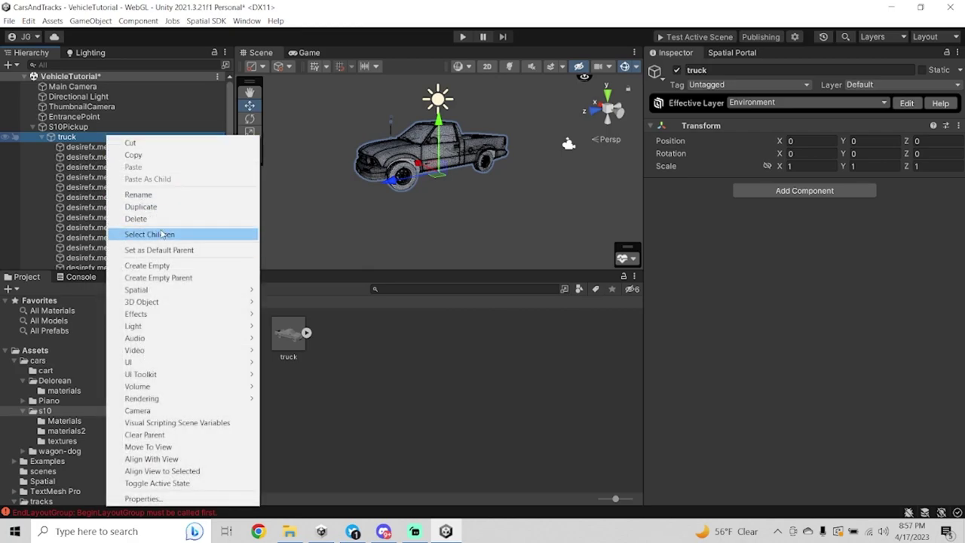
click(77, 137)
click(146, 180)
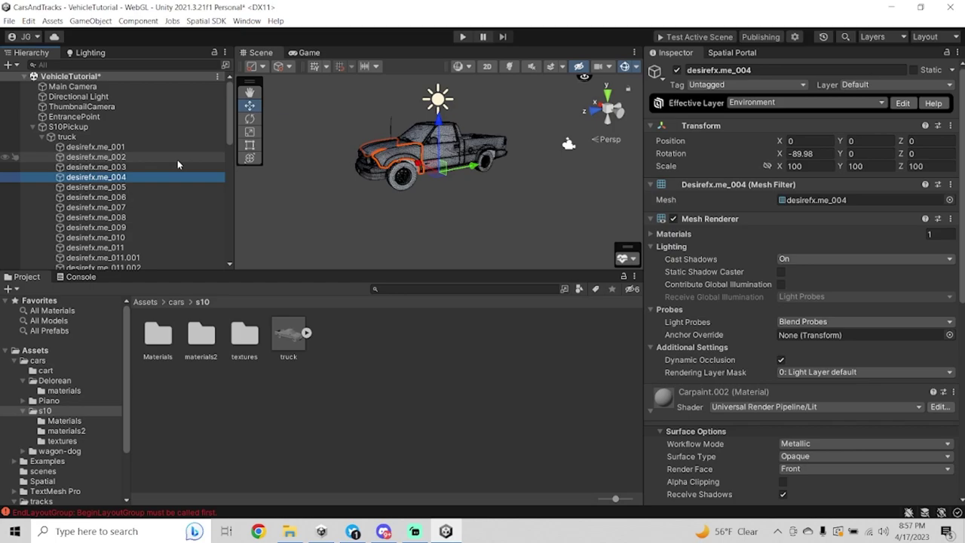
click(126, 138)
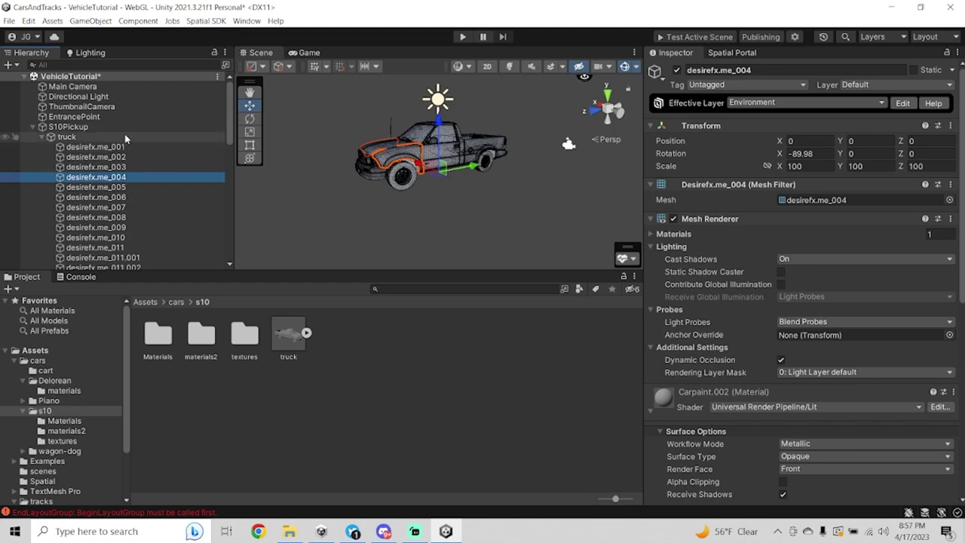
click(42, 137)
click(81, 140)
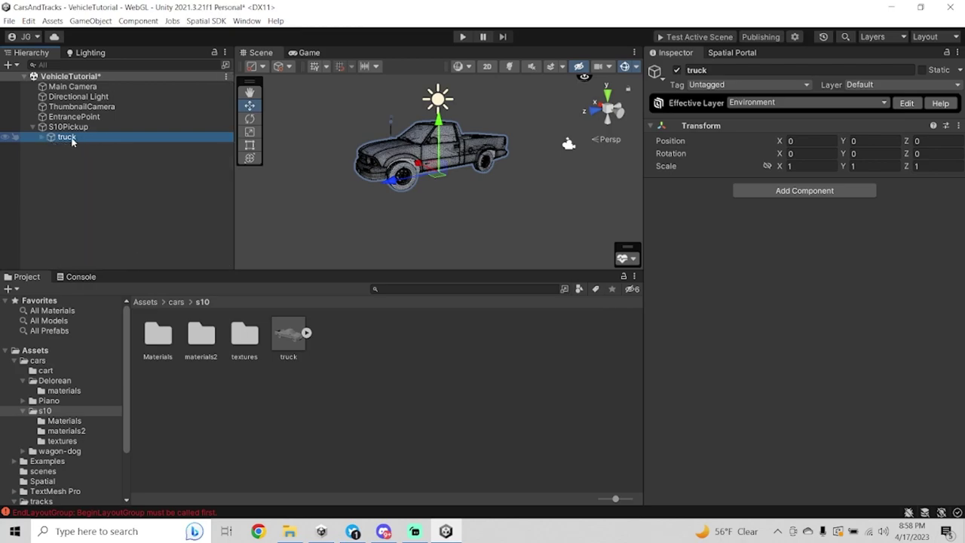
- Add a 3D Terrain object to the scene with its default name
click(90, 139)
click(192, 217)
right_click(192, 217)
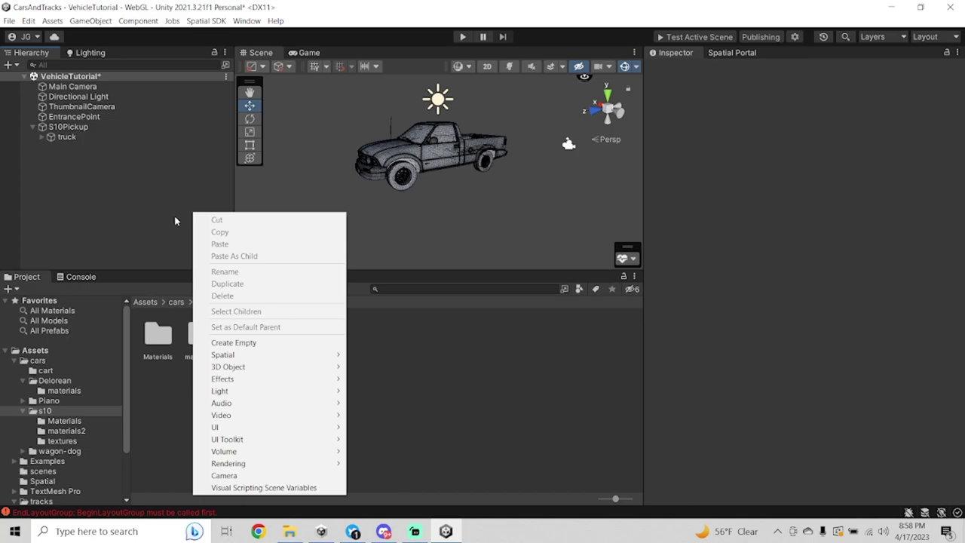
mouse_move(239, 369)
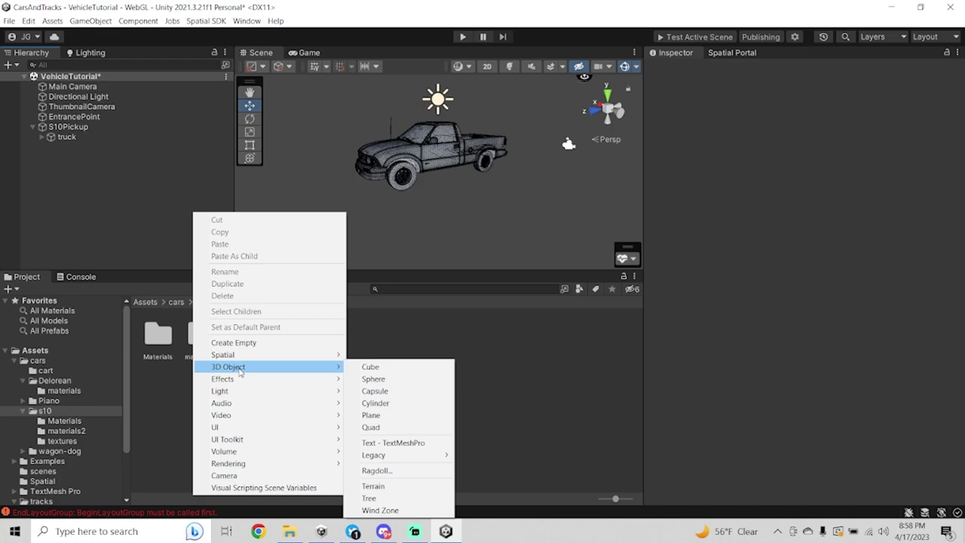
click(416, 488)
key(Return)
- Slide the Terrain along X beneath the truck and check S10Pickup's position
right_drag(464, 147, 441, 169)
drag(380, 167, 526, 195)
right_drag(525, 196, 285, 159)
click(98, 127)
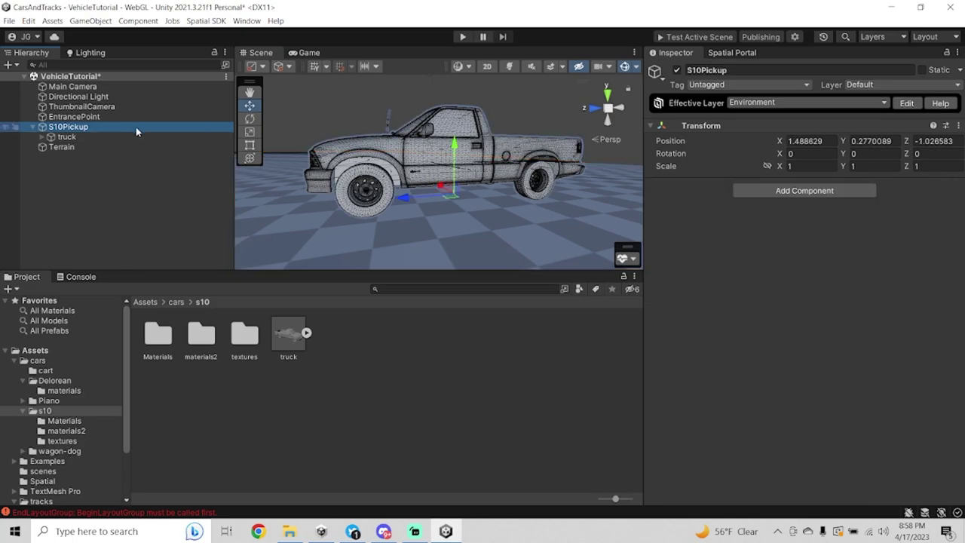
- Compare the truck and S10Pickup transforms, then open S10Pickup's Layer dropdown
click(91, 138)
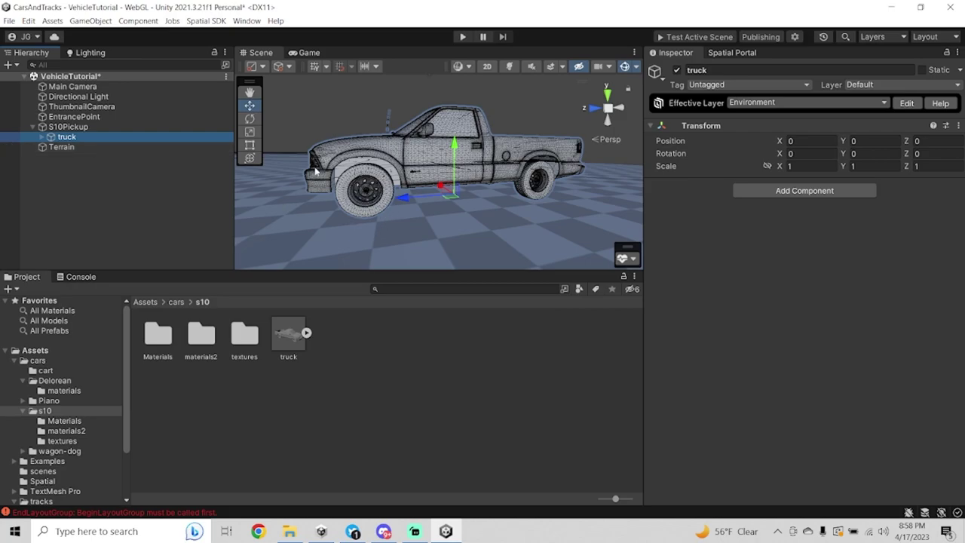
click(76, 128)
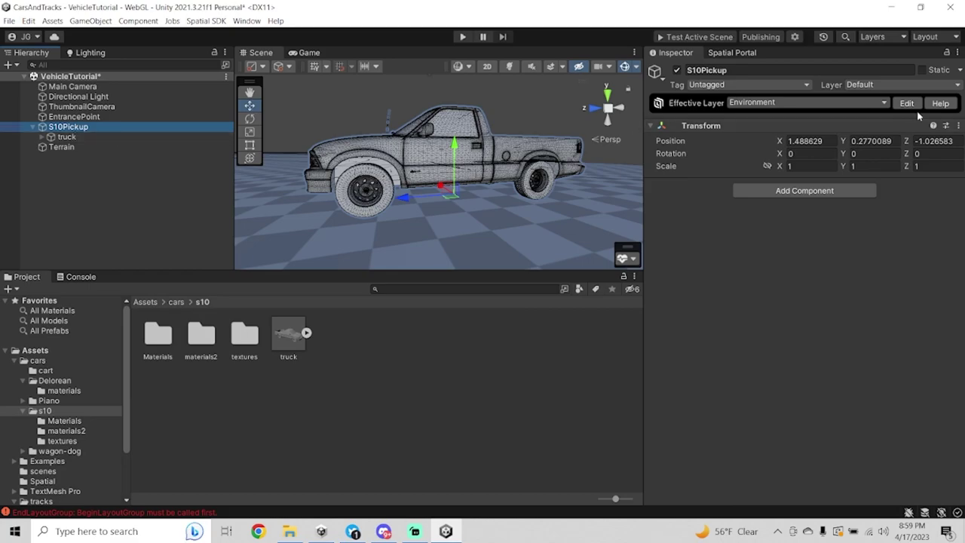
click(893, 86)
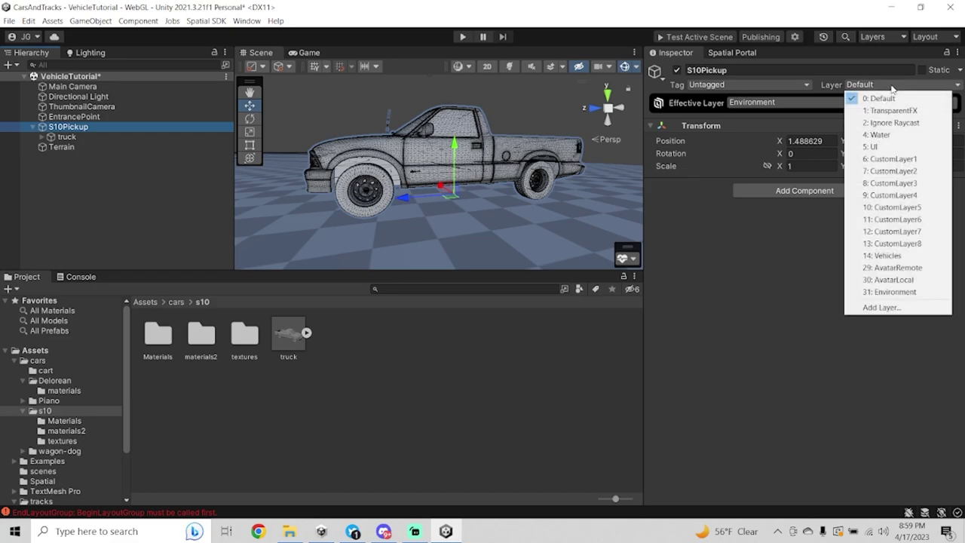
- Set S10Pickup to layer 14: Vehicles, applying it to all children
click(905, 255)
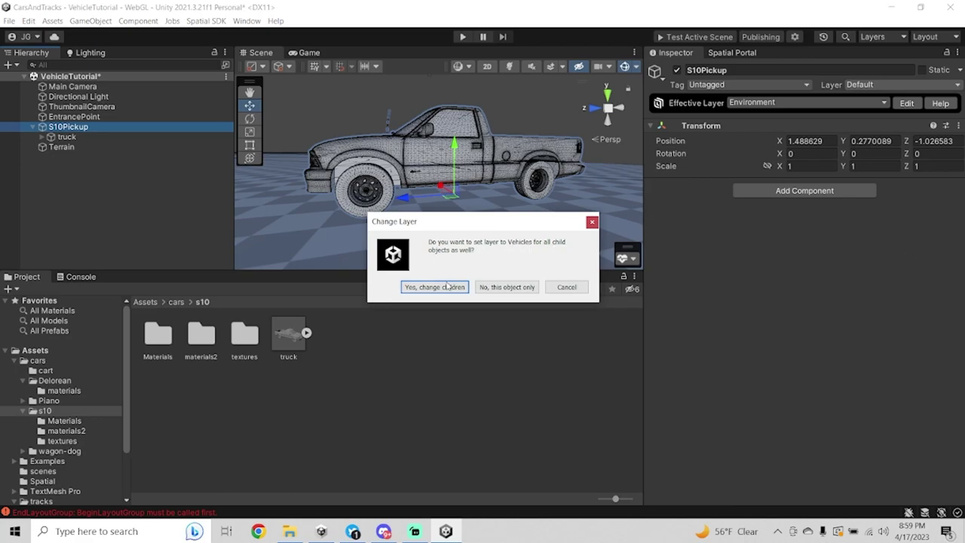
click(443, 288)
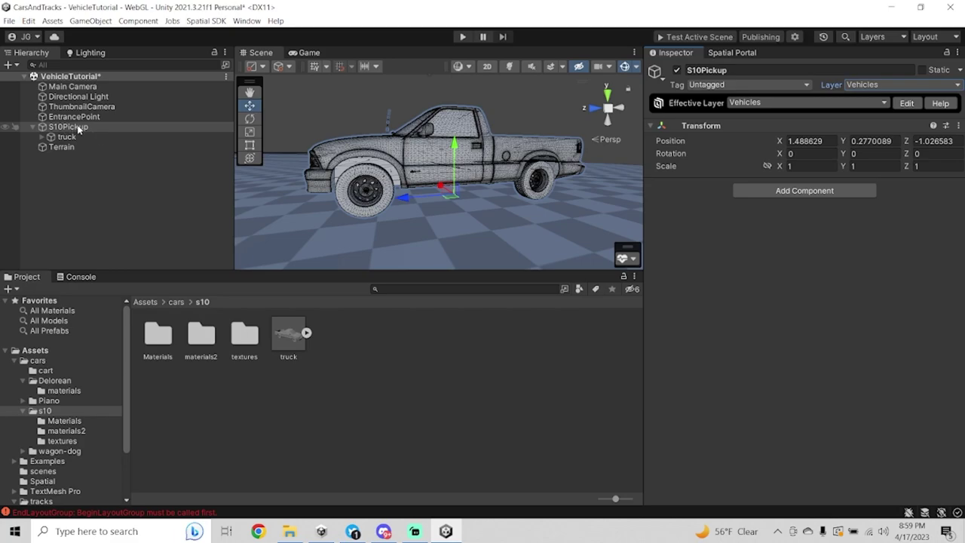
- Add a Rigidbody component to S10Pickup by searching 'rigid' in Add Component
click(784, 192)
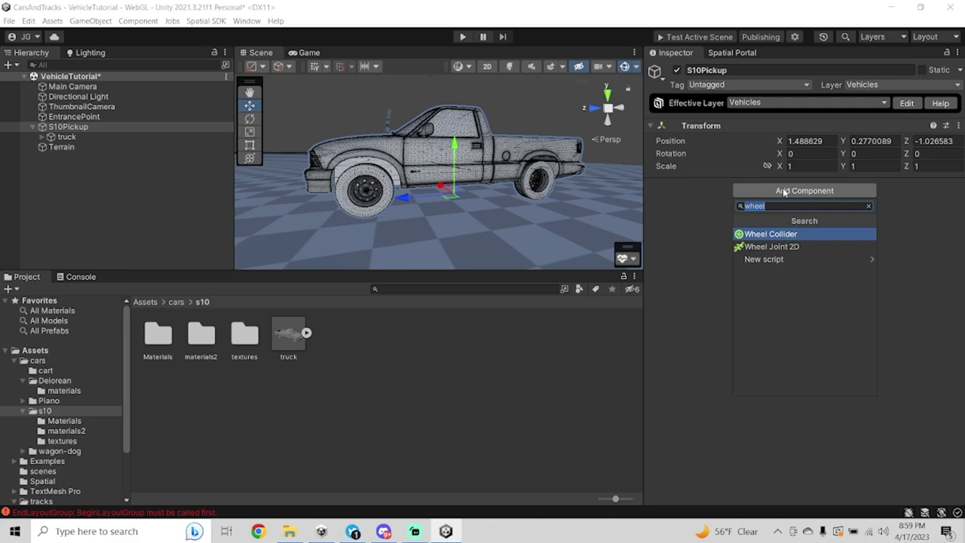
key(BackSpace)
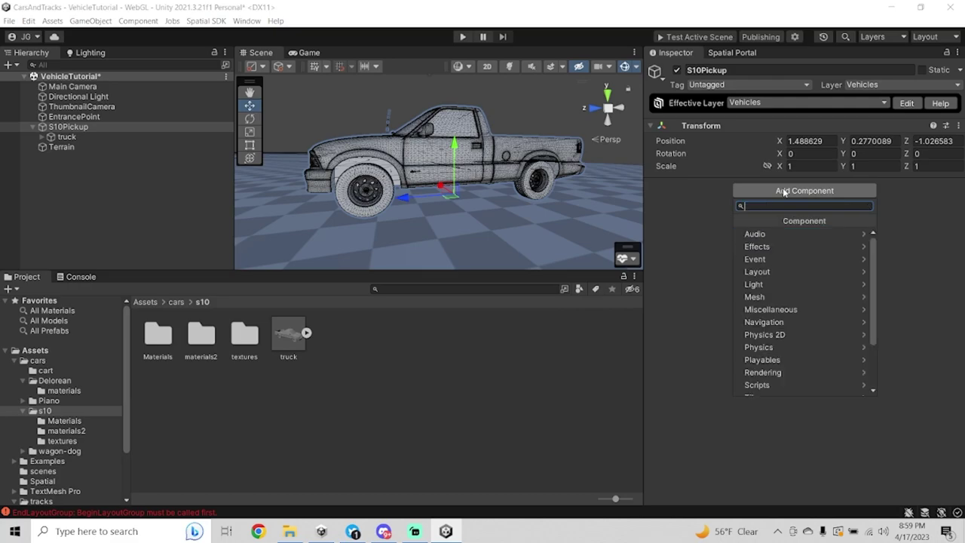
text(rigid)
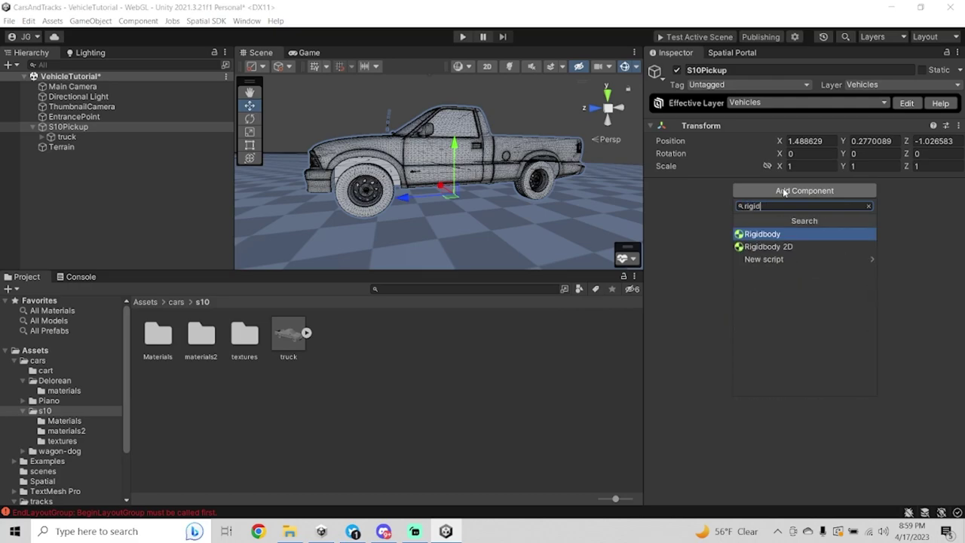
click(792, 237)
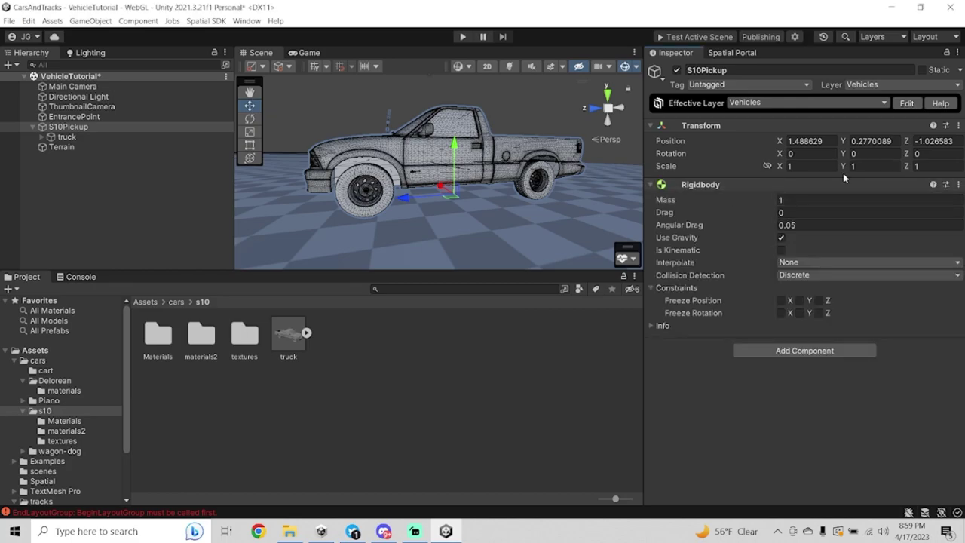